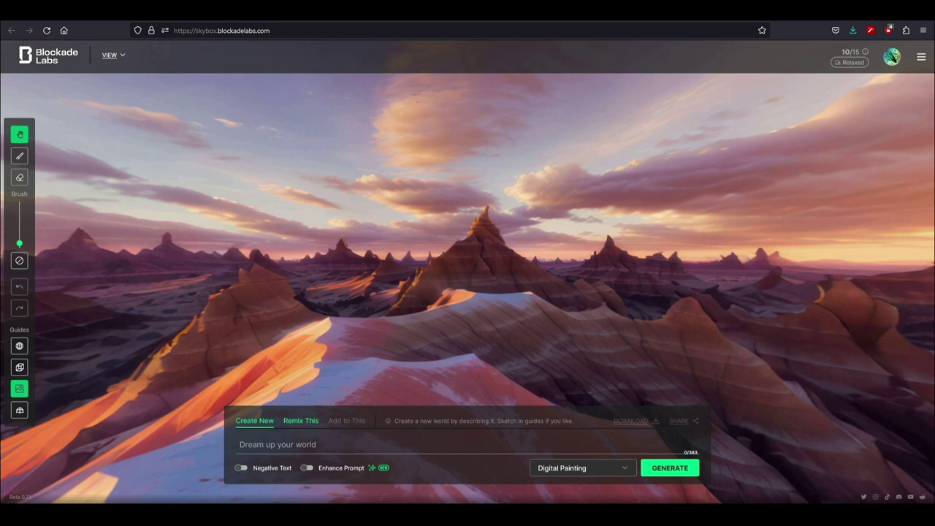
{"action": "left_click", "coordinate": [240, 444]}
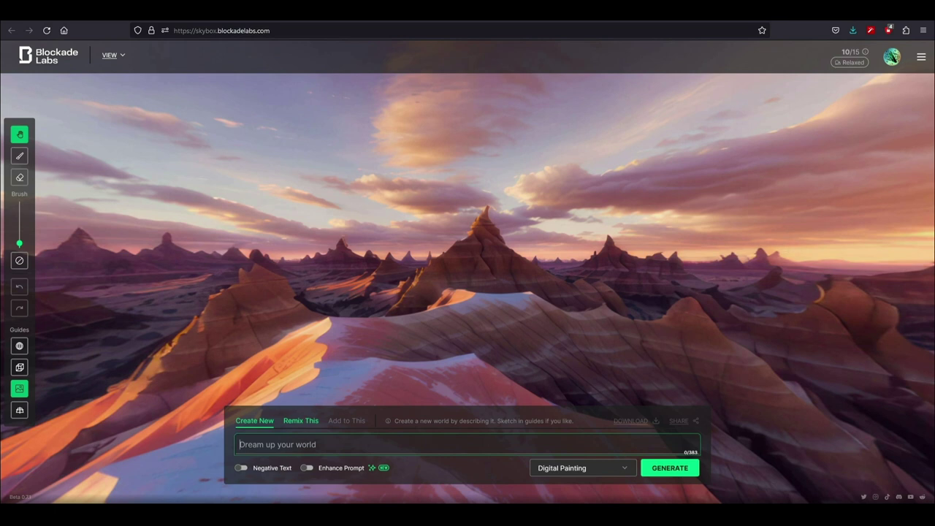
{"action": "left_click_drag", "start_coordinate": [731, 260], "coordinate": [193, 219]}
{"action": "left_click_drag", "start_coordinate": [511, 219], "coordinate": [146, 219]}
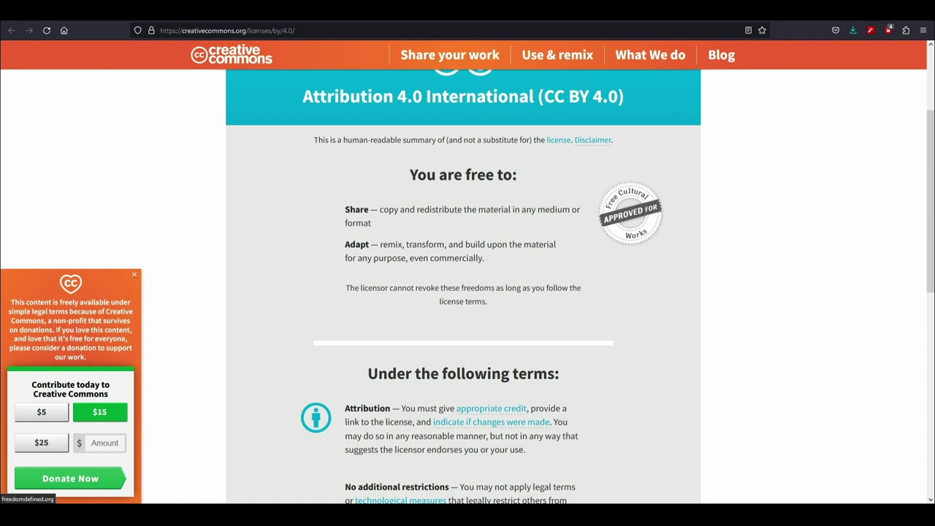
Review the permissions and terms of the Creative Commons Attribution 4.0 International license.
{"action": "scroll", "coordinate": [468, 292], "scroll_direction": "down", "scroll_amount": 4}
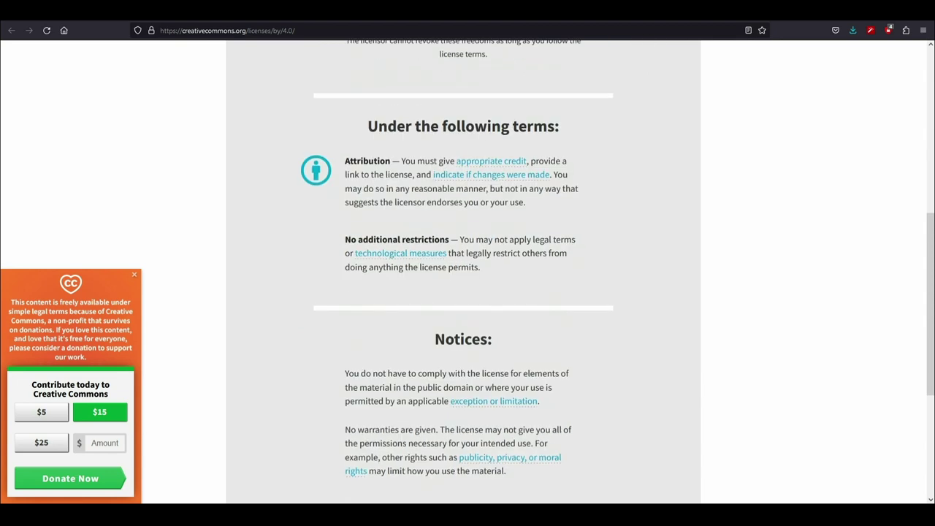
{"action": "scroll", "coordinate": [468, 292], "scroll_direction": "up", "scroll_amount": 3}
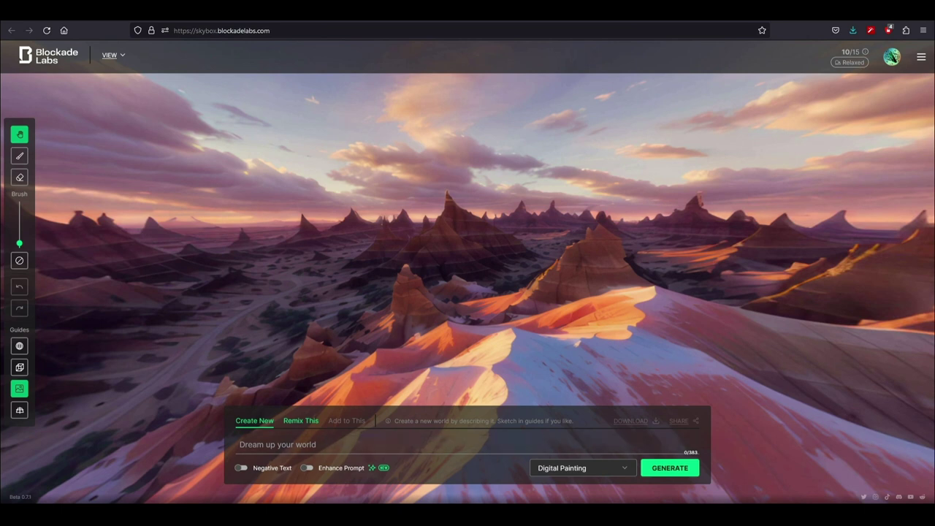
Enable negative text reading "no characters" and enter the world description "Mushroom world with 3 moons".
{"action": "left_click", "coordinate": [241, 468]}
{"action": "left_click", "coordinate": [240, 467]}
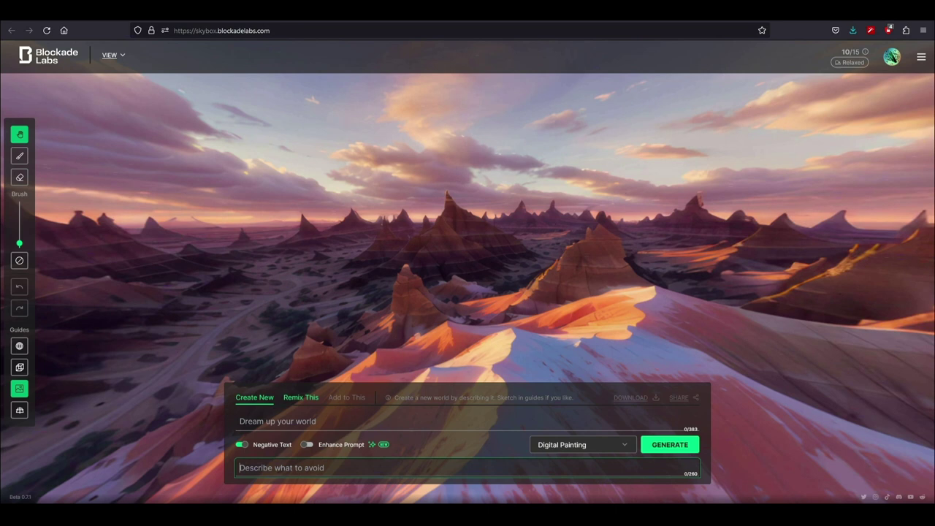
{"action": "type", "text": "no characters"}
{"action": "left_click", "coordinate": [241, 421]}
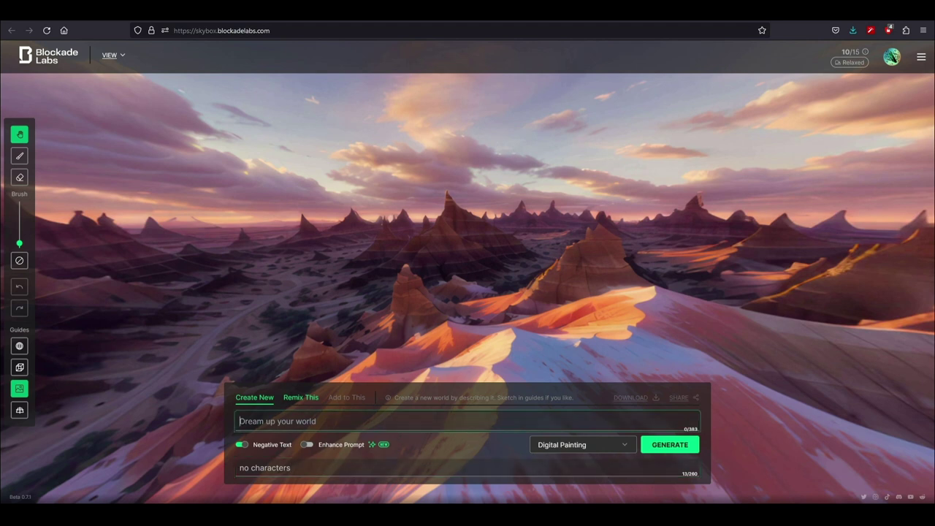
{"action": "type", "text": "Mus"}
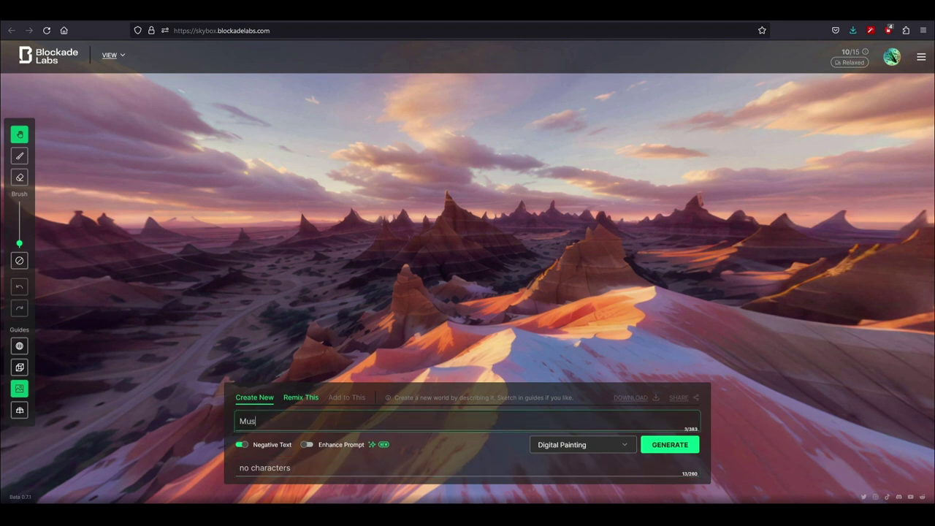
{"action": "type", "text": "hroom world with 3 moons"}
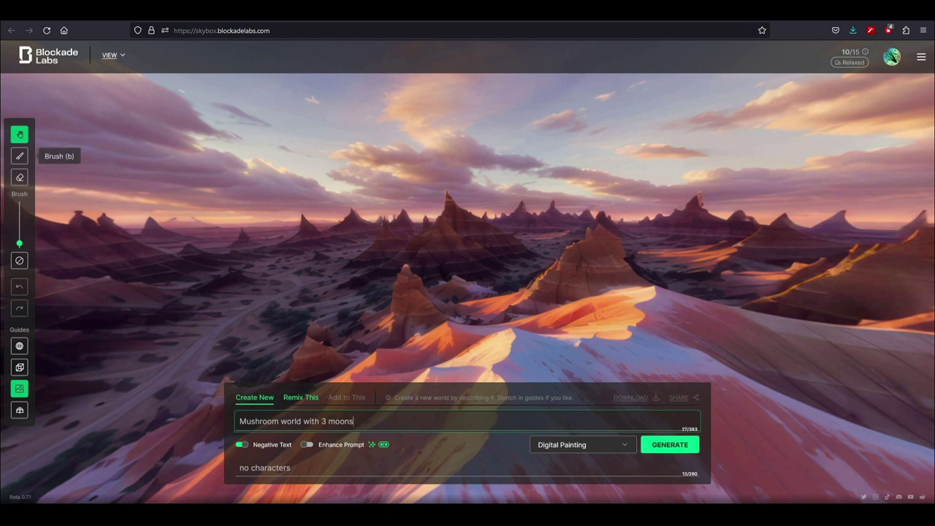
{"action": "left_click", "coordinate": [20, 155]}
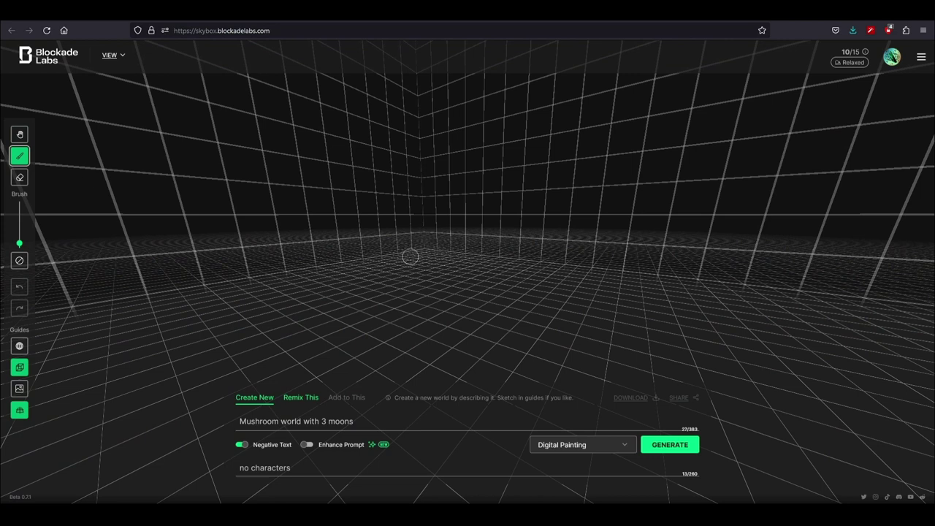
{"action": "left_click_drag", "start_coordinate": [738, 292], "coordinate": [545, 254]}
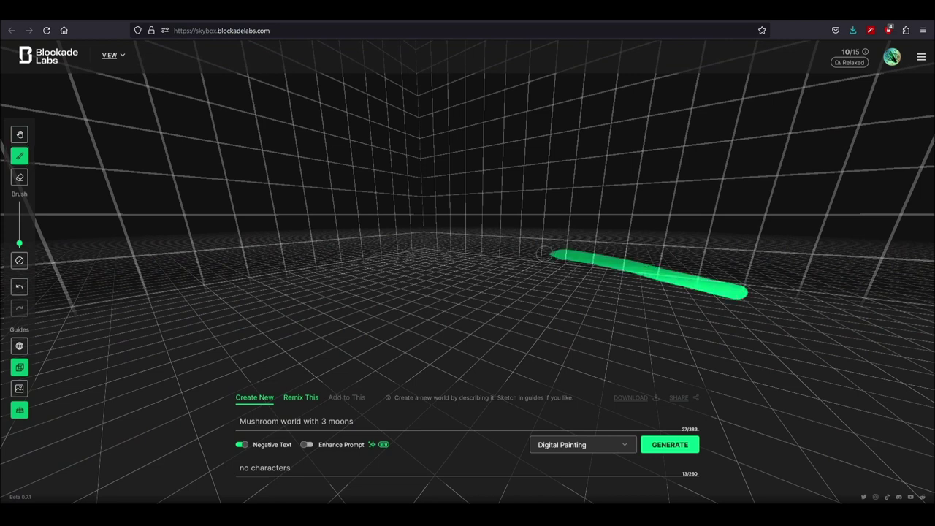
{"action": "key", "text": "ctrl+z"}
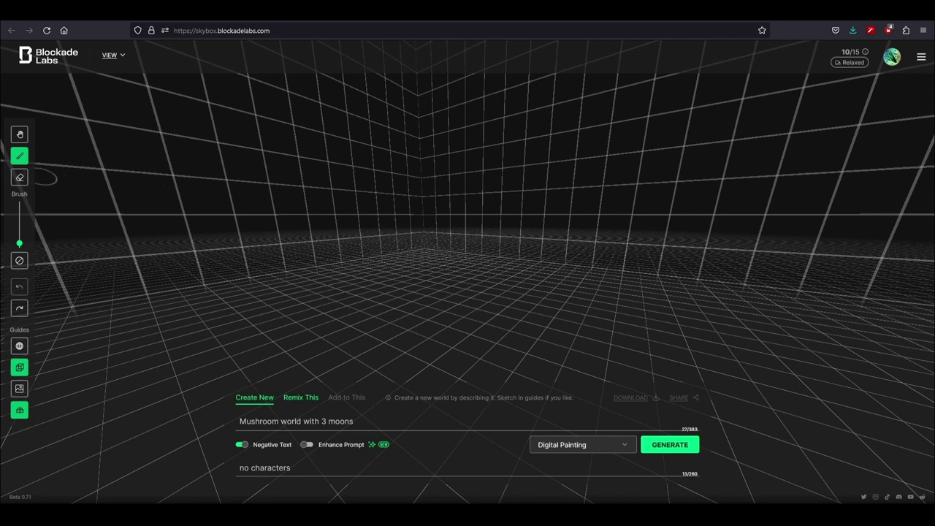
{"action": "left_click_drag", "start_coordinate": [520, 168], "coordinate": [515, 242]}
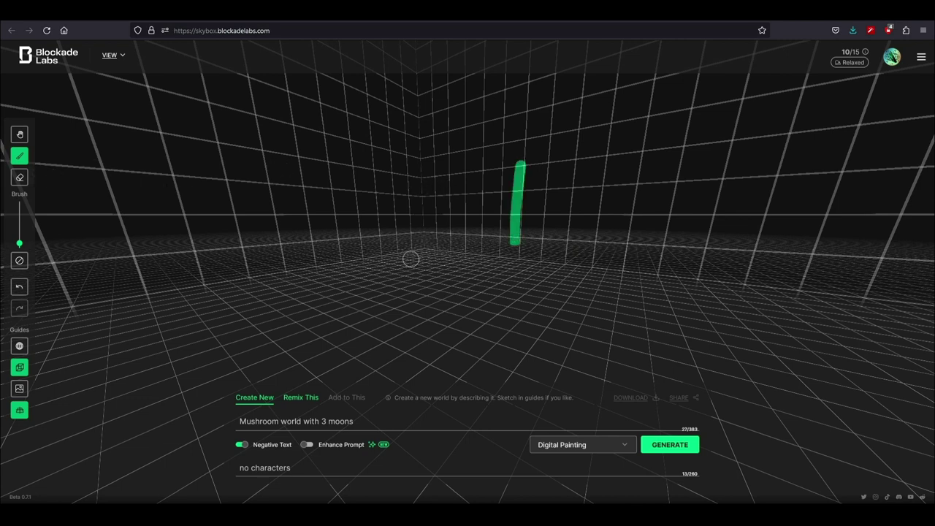
{"action": "left_click", "coordinate": [20, 177]}
{"action": "mouse_move", "coordinate": [502, 147]}
{"action": "left_mouse_down"}
{"action": "mouse_move", "coordinate": [518, 215]}
{"action": "mouse_move", "coordinate": [517, 187]}
{"action": "mouse_move", "coordinate": [511, 232]}
{"action": "mouse_move", "coordinate": [518, 216]}
{"action": "mouse_move", "coordinate": [521, 241]}
{"action": "left_mouse_up"}
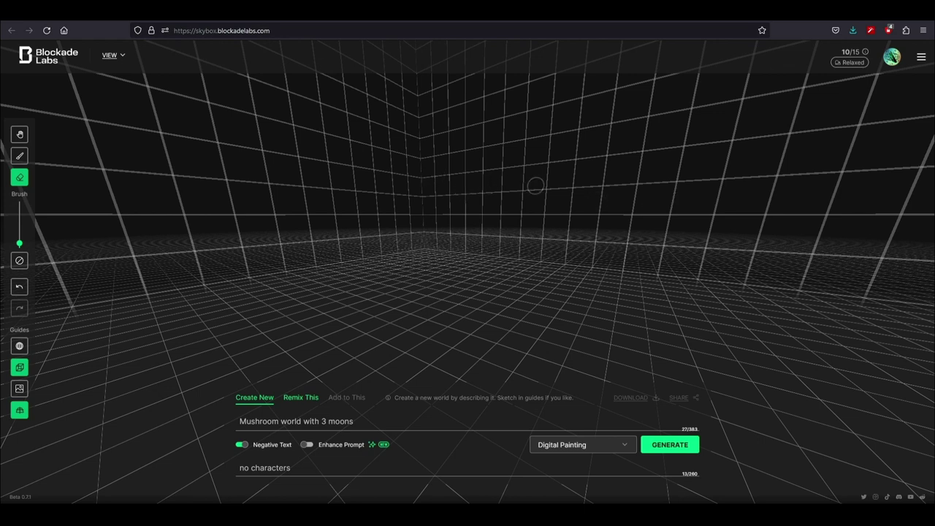
Sketch three separate moon outlines with the brush in the sky area of the guide grid.
{"action": "left_click", "coordinate": [20, 134]}
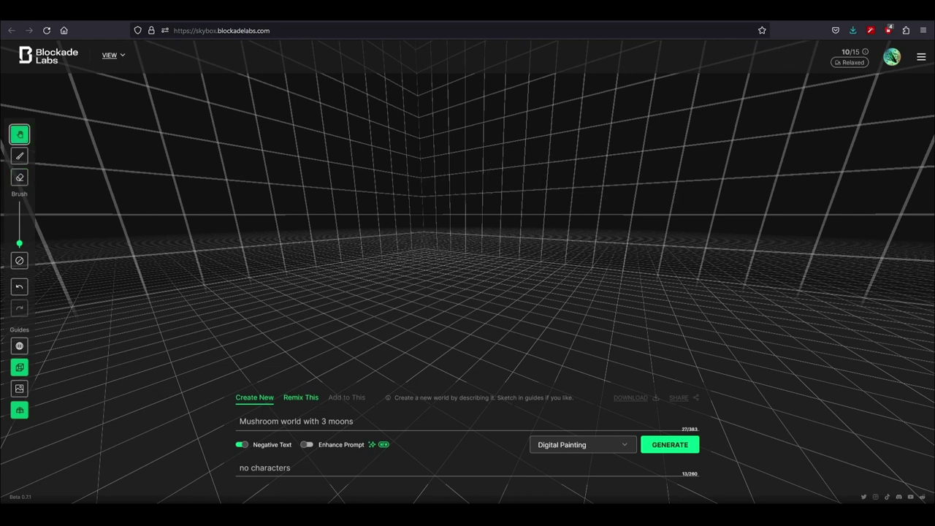
{"action": "left_click_drag", "start_coordinate": [468, 160], "coordinate": [468, 351]}
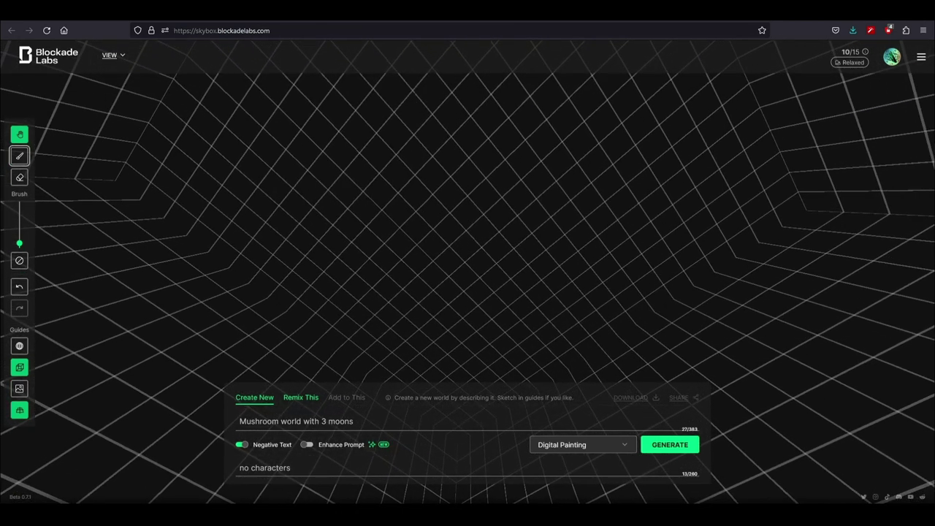
{"action": "left_click", "coordinate": [20, 156]}
{"action": "left_click_drag", "start_coordinate": [122, 89], "coordinate": [235, 92]}
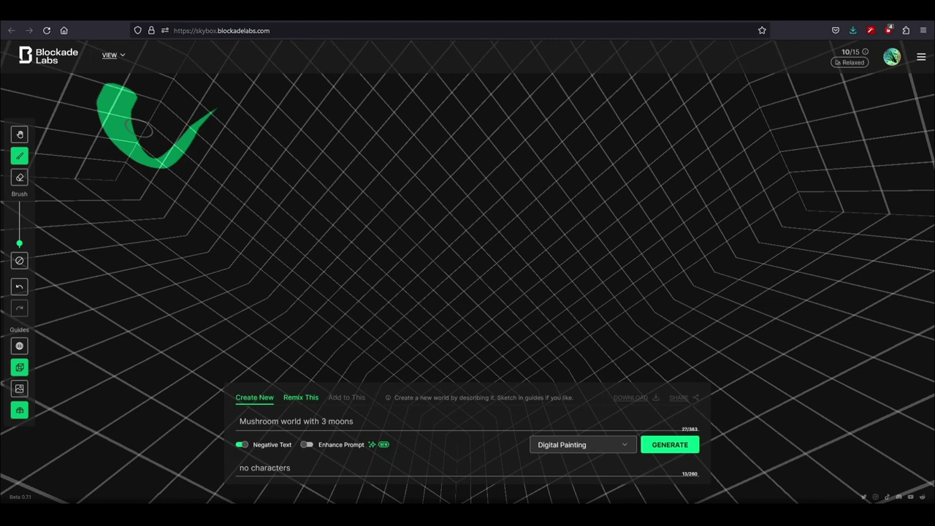
{"action": "mouse_move", "coordinate": [110, 82]}
{"action": "left_mouse_down"}
{"action": "mouse_move", "coordinate": [162, 88]}
{"action": "mouse_move", "coordinate": [187, 109]}
{"action": "mouse_move", "coordinate": [195, 146]}
{"action": "left_mouse_up"}
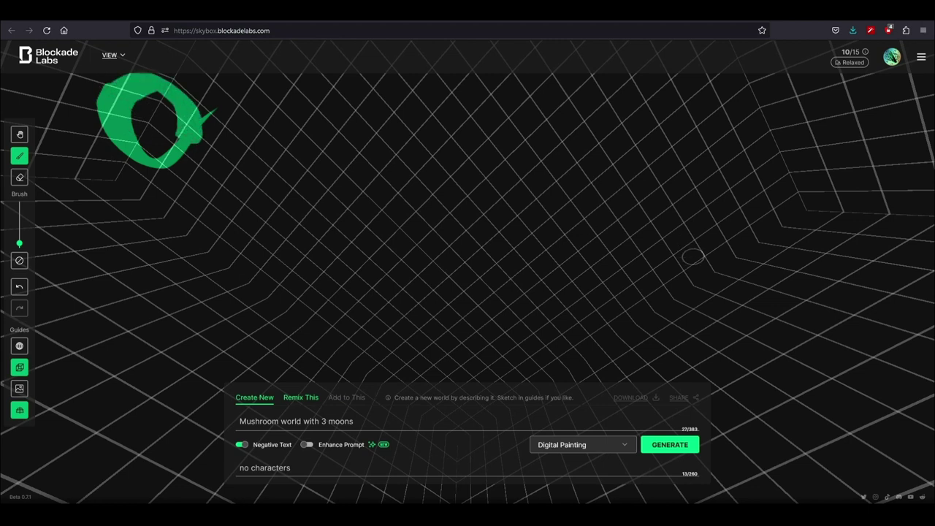
{"action": "mouse_move", "coordinate": [762, 186]}
{"action": "left_mouse_down"}
{"action": "mouse_move", "coordinate": [769, 246]}
{"action": "mouse_move", "coordinate": [870, 239]}
{"action": "mouse_move", "coordinate": [864, 192]}
{"action": "mouse_move", "coordinate": [778, 187]}
{"action": "left_mouse_up"}
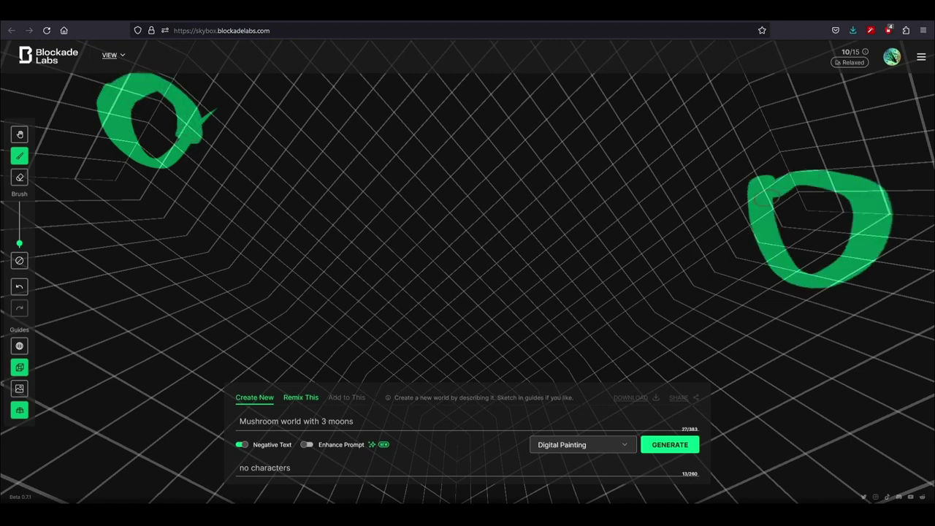
{"action": "scroll", "coordinate": [524, 182], "scroll_direction": "up", "scroll_amount": 3}
{"action": "scroll", "coordinate": [515, 192], "scroll_direction": "down", "scroll_amount": 3}
{"action": "mouse_move", "coordinate": [441, 351]}
{"action": "left_mouse_down"}
{"action": "mouse_move", "coordinate": [412, 373]}
{"action": "mouse_move", "coordinate": [439, 380]}
{"action": "mouse_move", "coordinate": [428, 351]}
{"action": "mouse_move", "coordinate": [381, 337]}
{"action": "mouse_move", "coordinate": [380, 301]}
{"action": "mouse_move", "coordinate": [470, 289]}
{"action": "mouse_move", "coordinate": [479, 359]}
{"action": "mouse_move", "coordinate": [425, 345]}
{"action": "left_mouse_up"}
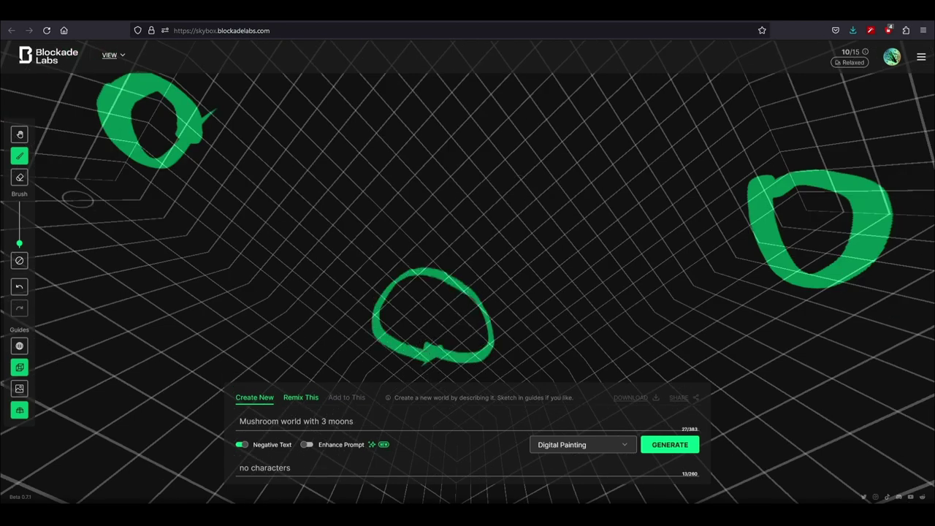
Sketch the two sides of a large mushroom stem that widen down onto the ground grid.
{"action": "left_click", "coordinate": [19, 135]}
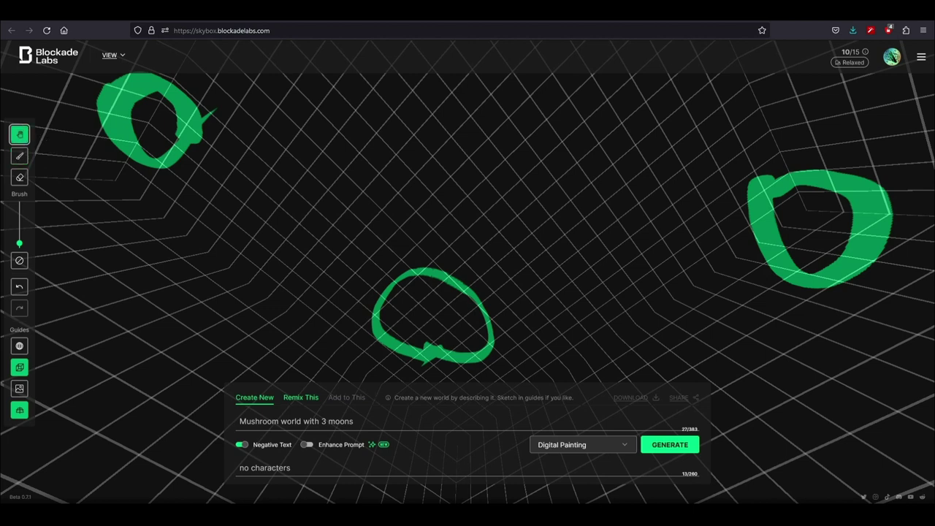
{"action": "mouse_move", "coordinate": [467, 351]}
{"action": "left_mouse_down"}
{"action": "mouse_move", "coordinate": [453, 241]}
{"action": "mouse_move", "coordinate": [420, 124]}
{"action": "mouse_move", "coordinate": [438, 135]}
{"action": "mouse_move", "coordinate": [497, 81]}
{"action": "left_mouse_up"}
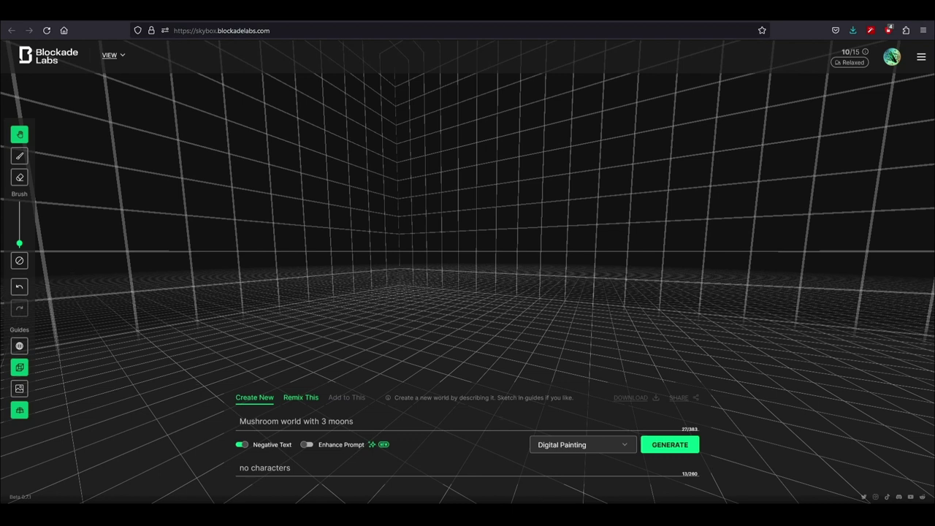
{"action": "key", "text": "b"}
{"action": "mouse_move", "coordinate": [583, 166]}
{"action": "left_mouse_down"}
{"action": "mouse_move", "coordinate": [515, 328]}
{"action": "mouse_move", "coordinate": [475, 358]}
{"action": "left_mouse_up"}
{"action": "mouse_move", "coordinate": [674, 152]}
{"action": "left_mouse_down"}
{"action": "mouse_move", "coordinate": [716, 303]}
{"action": "mouse_move", "coordinate": [784, 404]}
{"action": "left_mouse_up"}
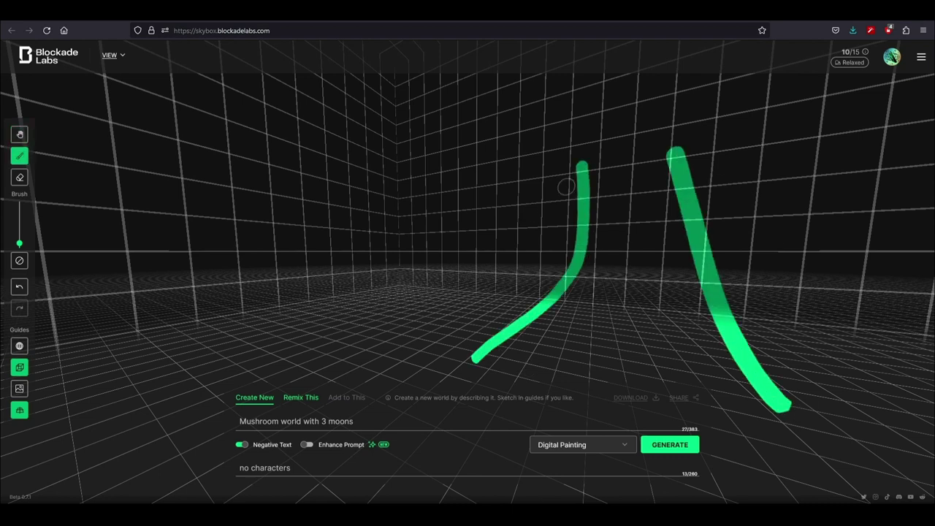
Sketch a rounded mushroom cap outline that joins the upper ends of both stem lines.
{"action": "mouse_move", "coordinate": [592, 179]}
{"action": "left_mouse_down"}
{"action": "mouse_move", "coordinate": [459, 159]}
{"action": "mouse_move", "coordinate": [456, 90]}
{"action": "left_mouse_up"}
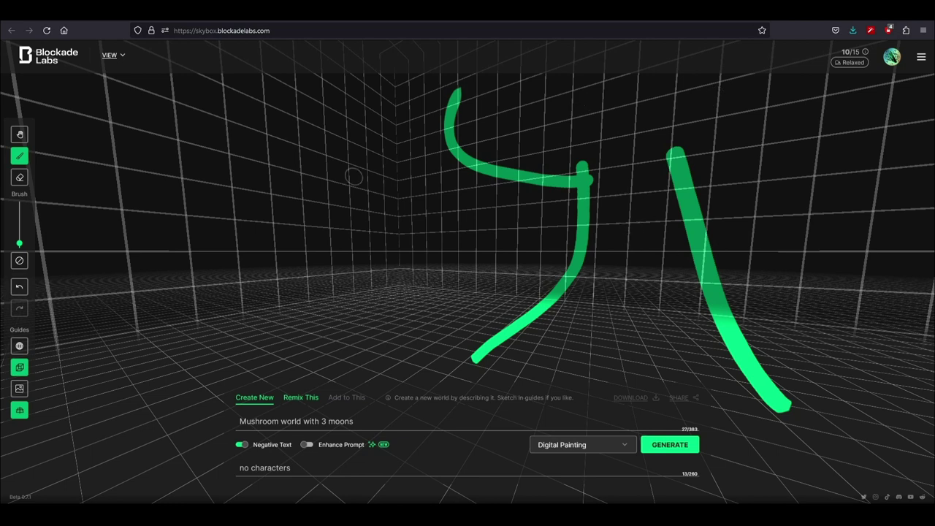
{"action": "left_click", "coordinate": [19, 135]}
{"action": "left_click_drag", "start_coordinate": [468, 219], "coordinate": [468, 311]}
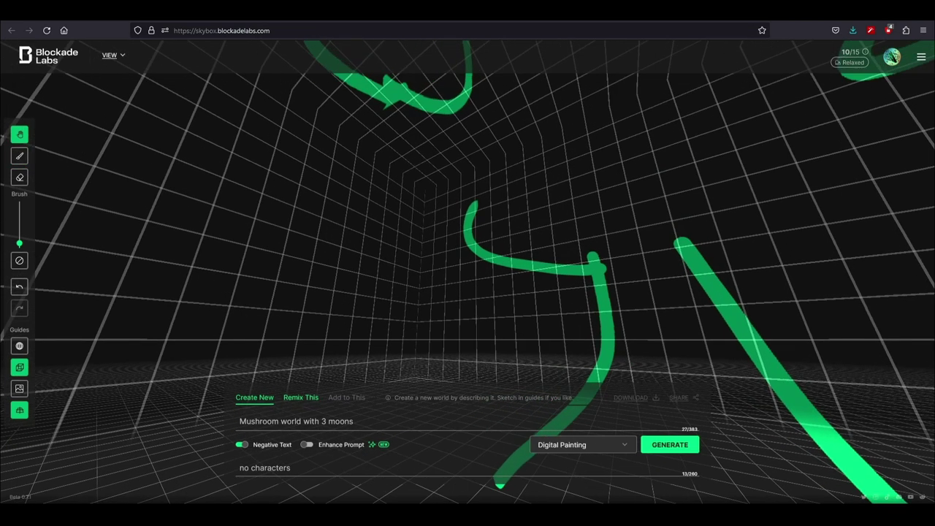
{"action": "key", "text": "b"}
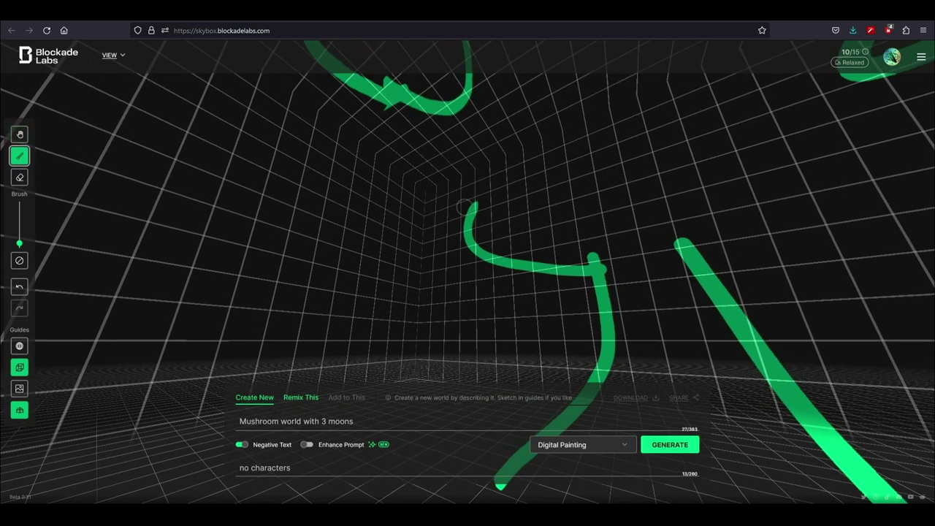
{"action": "mouse_move", "coordinate": [471, 212]}
{"action": "left_mouse_down"}
{"action": "mouse_move", "coordinate": [498, 154]}
{"action": "mouse_move", "coordinate": [699, 138]}
{"action": "mouse_move", "coordinate": [780, 196]}
{"action": "mouse_move", "coordinate": [736, 236]}
{"action": "mouse_move", "coordinate": [694, 247]}
{"action": "left_mouse_up"}
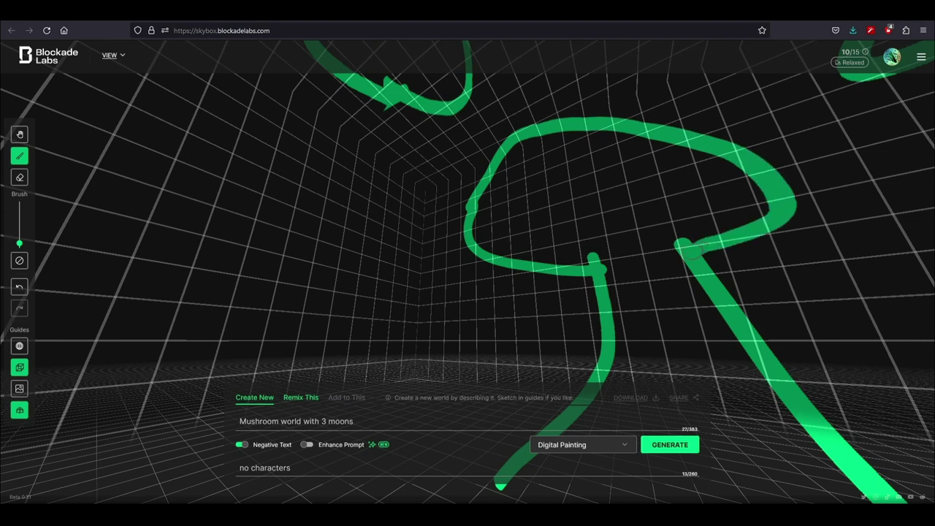
{"action": "left_click", "coordinate": [20, 134]}
Extend the description to "Mushroom world with 3 moons (colors yellow, red, blue)" and generate the skybox.
{"action": "left_click", "coordinate": [467, 420]}
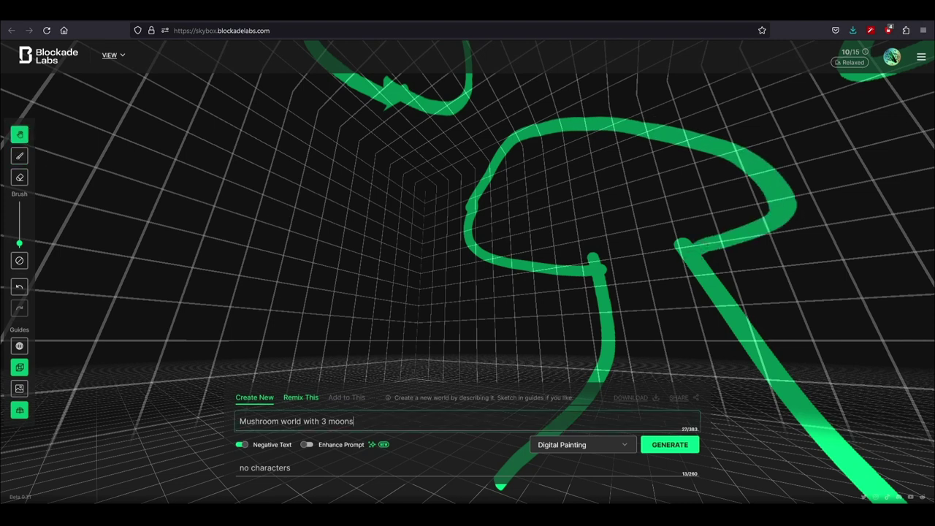
{"action": "type", "text": "()"}
{"action": "key", "text": "Left"}
{"action": "type", "text": "colors white"}
{"action": "key", "text": "BackSpace"}
{"action": "type", "text": ", red blue"}
{"action": "left_click", "coordinate": [421, 421]}
{"action": "type", "text": ","}
{"action": "left_click_drag", "start_coordinate": [402, 421], "coordinate": [383, 421]}
{"action": "type", "text": "yel"}
{"action": "key", "text": "BackSpace"}
{"action": "type", "text": "llow"}
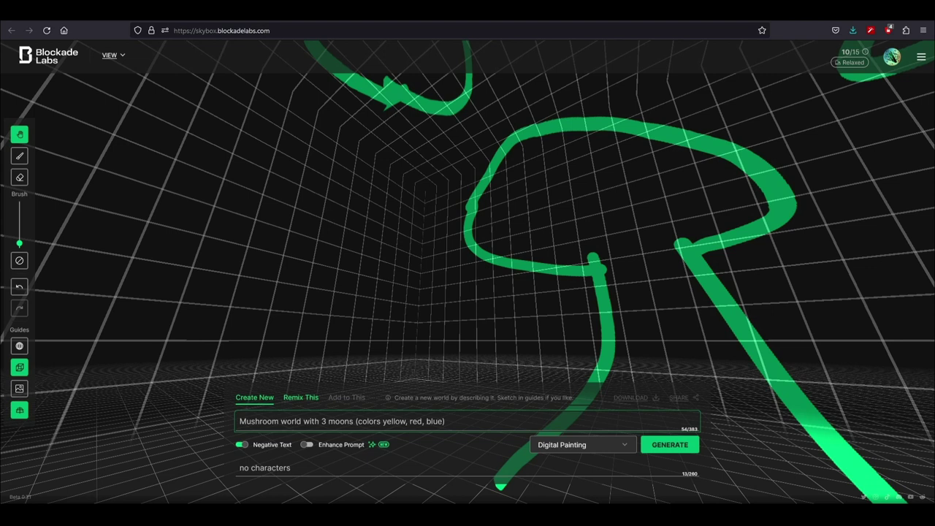
{"action": "key", "text": "Return"}
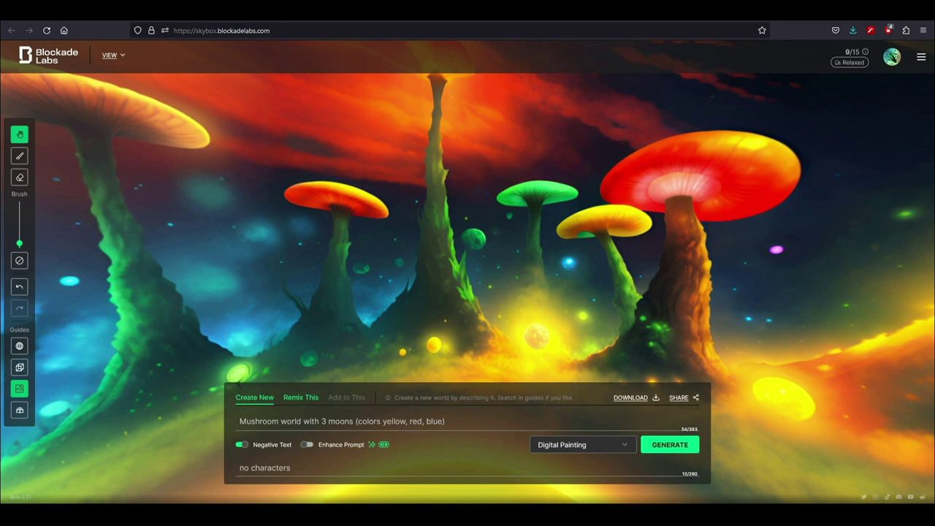
Check the download format options for the "Nature and techno alien planet day time" skybox in the profile history.
{"action": "mouse_move", "coordinate": [223, 514]}
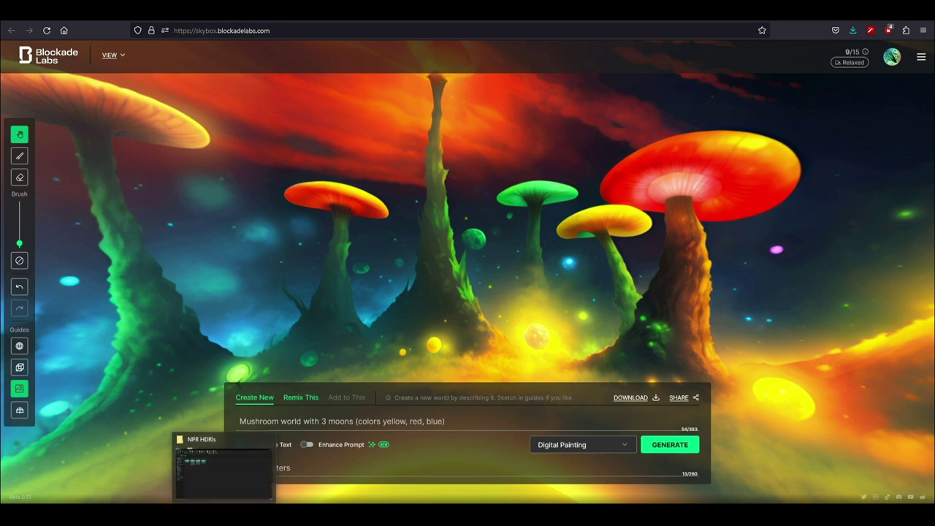
{"action": "left_click", "coordinate": [223, 471]}
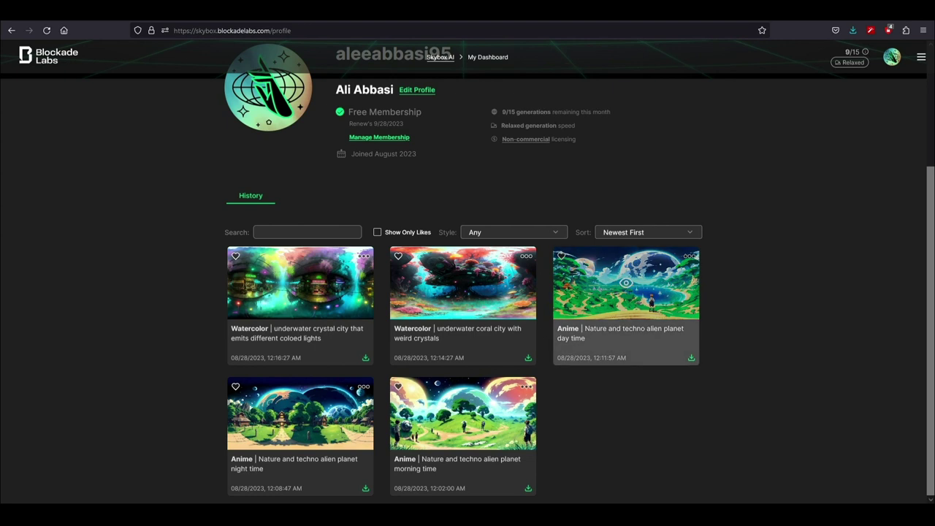
{"action": "left_click", "coordinate": [691, 357]}
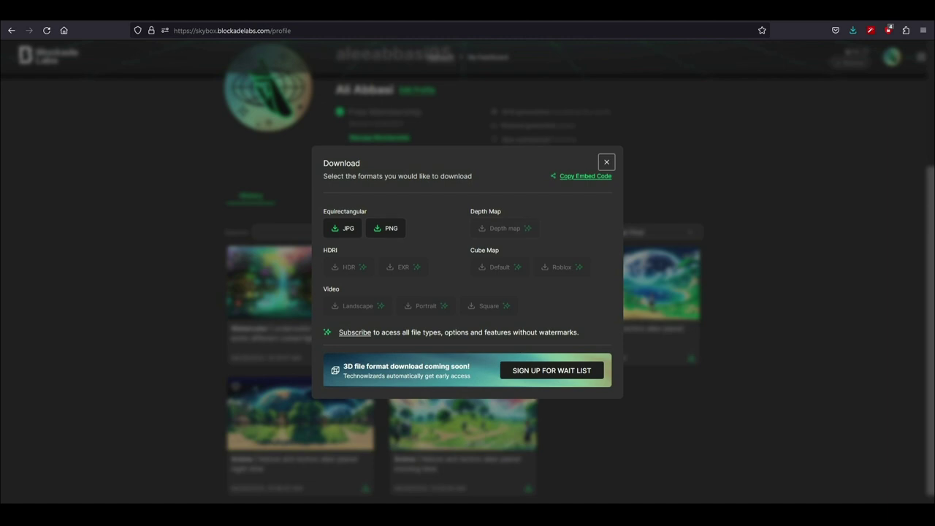
{"action": "left_click", "coordinate": [606, 162]}
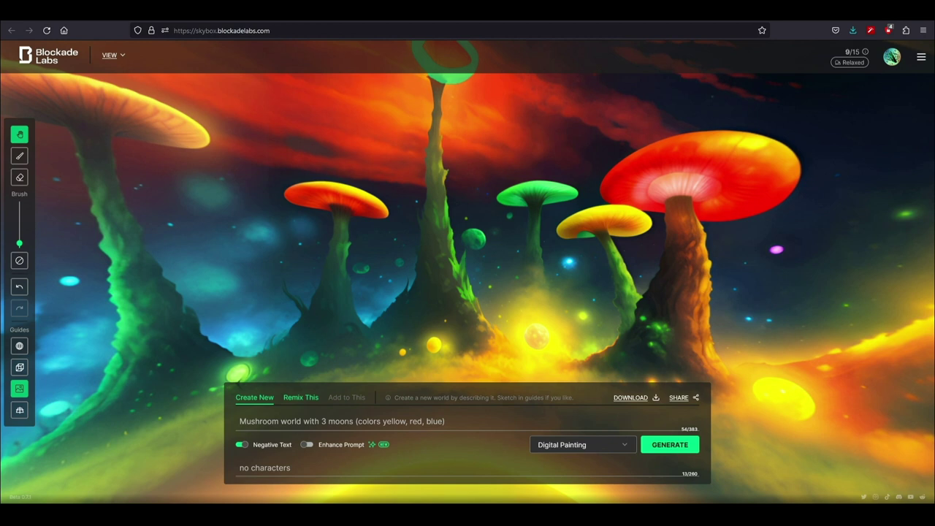
Change the skybox style to Kids Computer Animation and generate the mushroom world with it.
{"action": "left_click", "coordinate": [582, 445]}
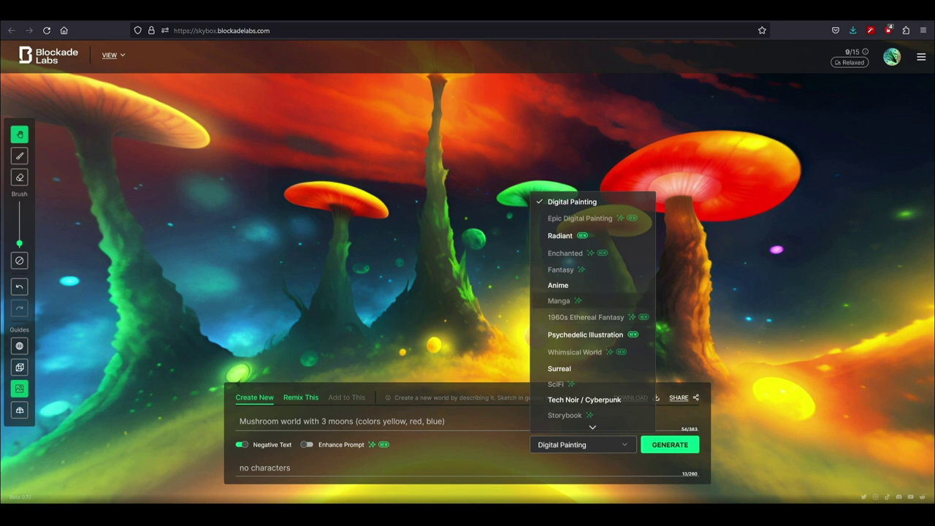
{"action": "scroll", "coordinate": [592, 307], "scroll_direction": "down", "scroll_amount": 3}
{"action": "scroll", "coordinate": [592, 314], "scroll_direction": "down", "scroll_amount": 8}
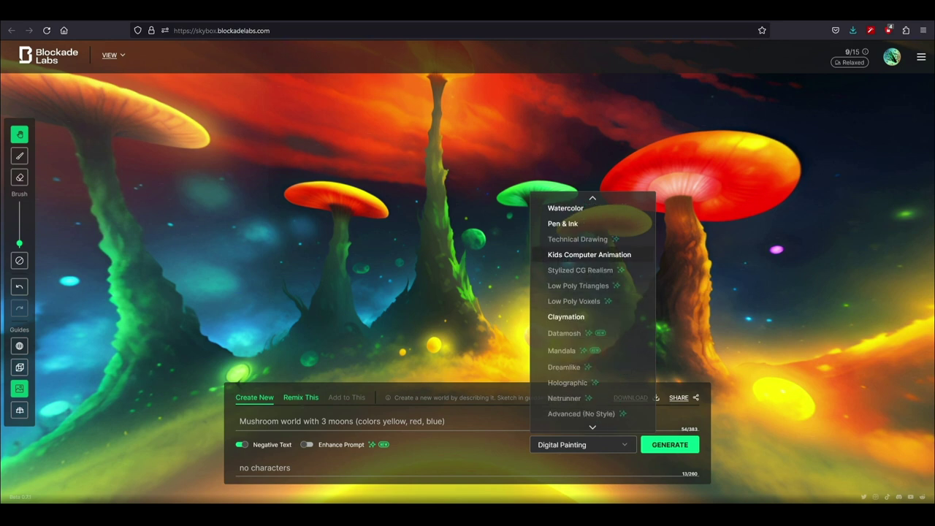
{"action": "left_click", "coordinate": [588, 255]}
{"action": "left_click", "coordinate": [669, 444]}
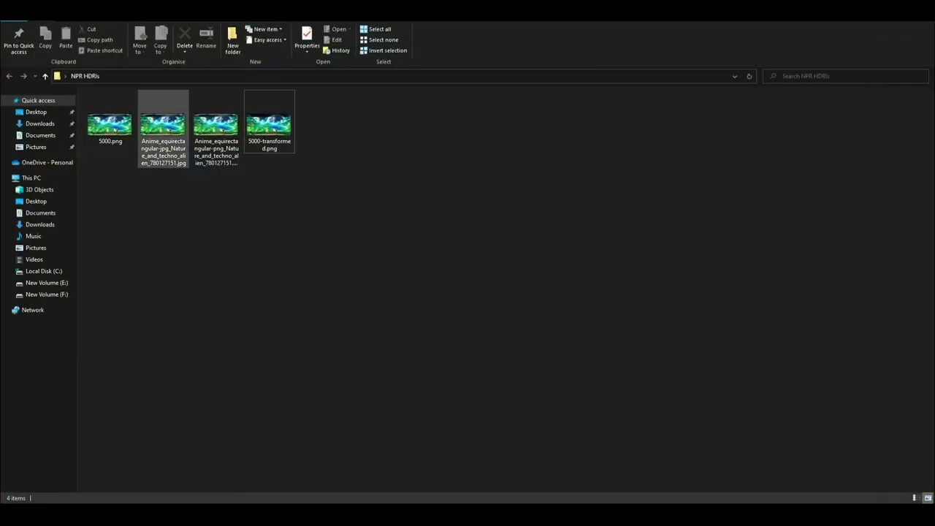
In File Explorer, open the equirectangular JPG skybox from the NPR HDRIs folder in Photos, inspect it, and close it.
{"action": "left_click", "coordinate": [163, 129]}
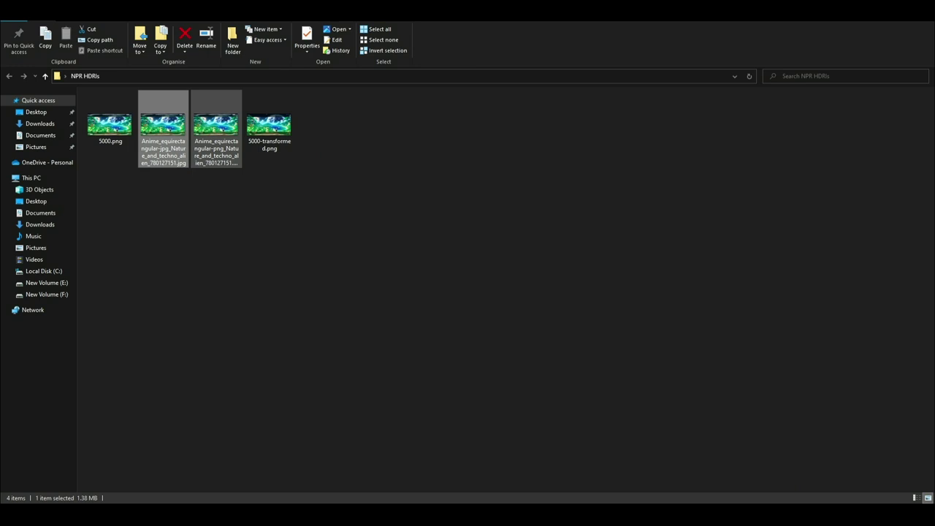
{"action": "double_click", "coordinate": [163, 129]}
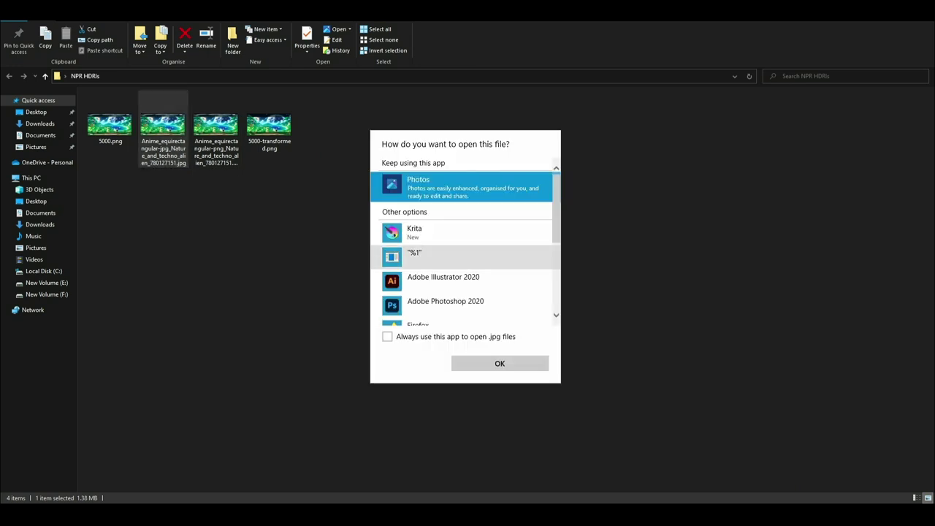
{"action": "left_click", "coordinate": [500, 363]}
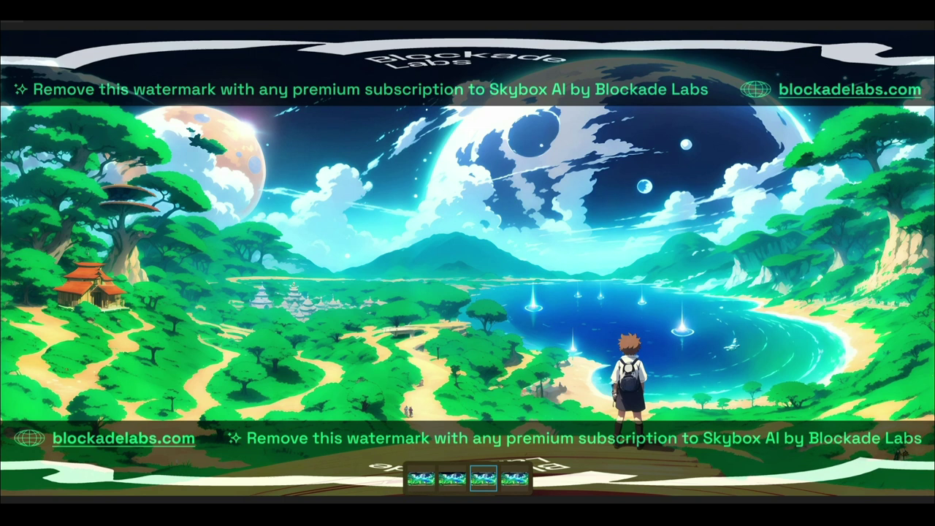
{"action": "key", "text": "alt+F4"}
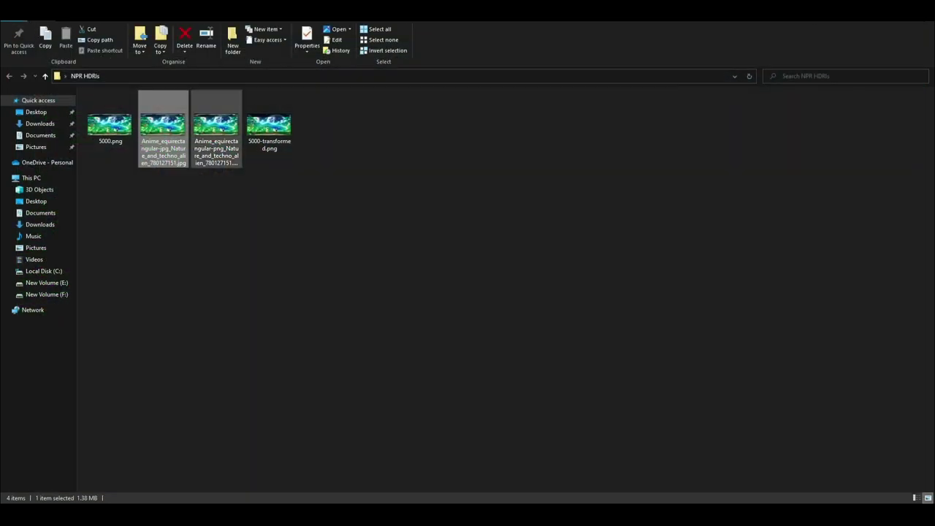
Check the detailed image properties of the equirectangular PNG skybox, including its pixel dimensions.
{"action": "right_click", "coordinate": [209, 126]}
{"action": "left_click", "coordinate": [239, 441]}
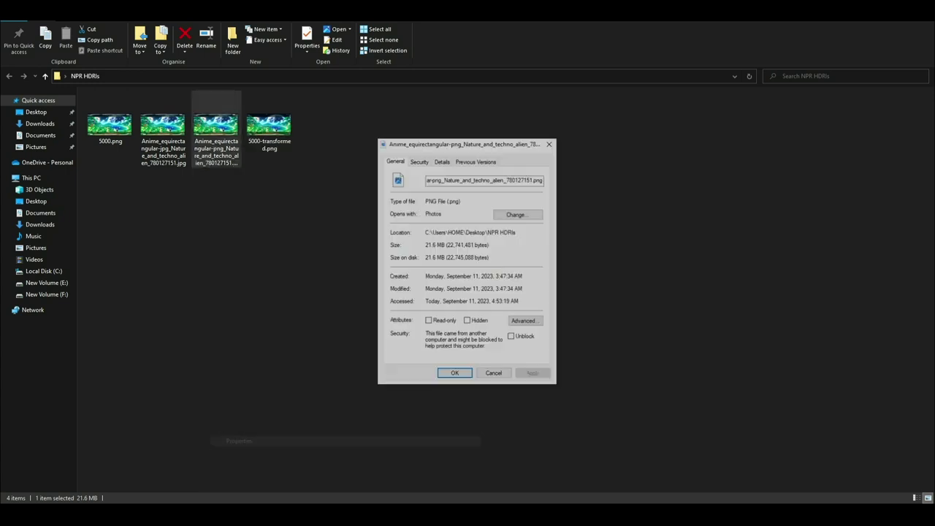
{"action": "left_click", "coordinate": [442, 161]}
{"action": "left_click", "coordinate": [404, 318]}
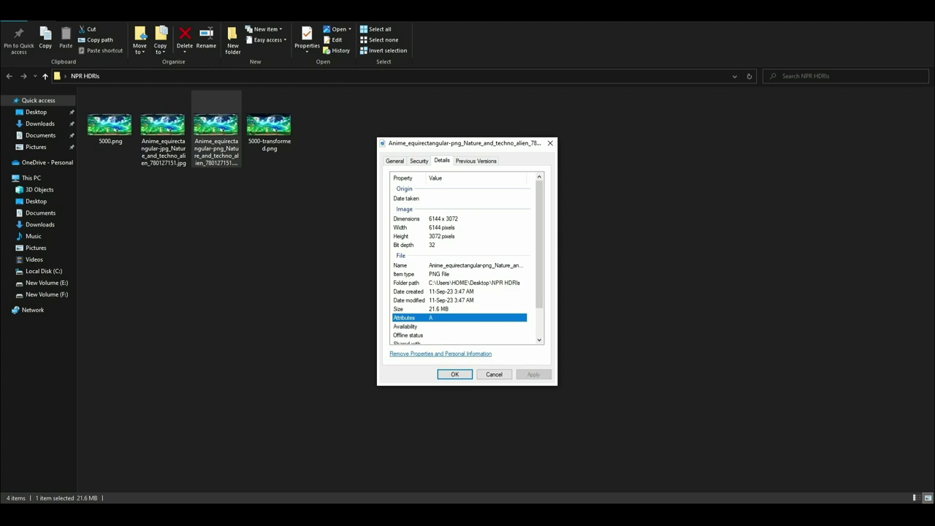
{"action": "key", "text": "Escape"}
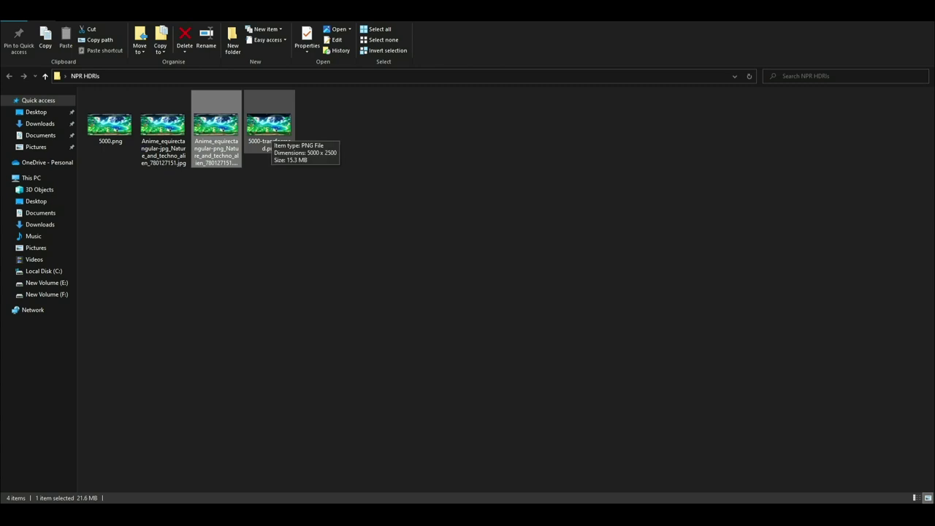
Open 5000-transformed.png, examine the areas where the watermark was, and close the image.
{"action": "left_click", "coordinate": [270, 128]}
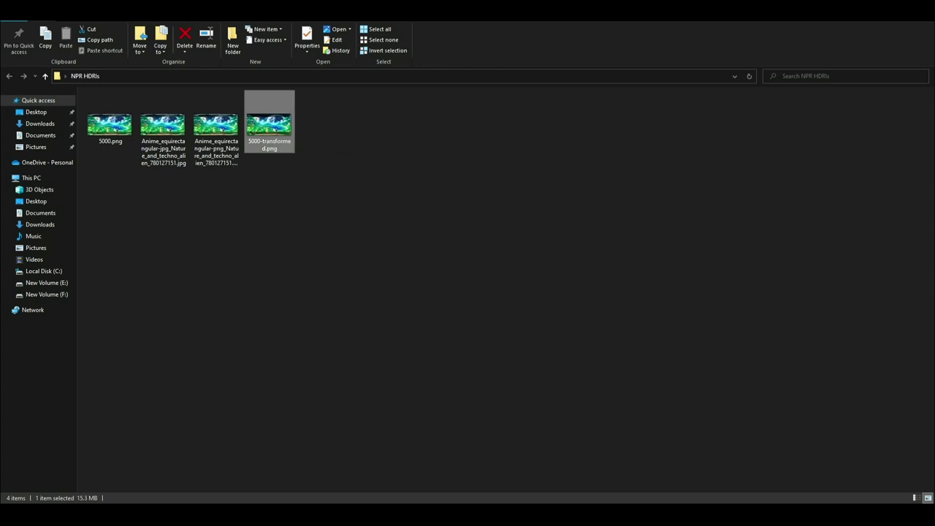
{"action": "key", "text": "Return"}
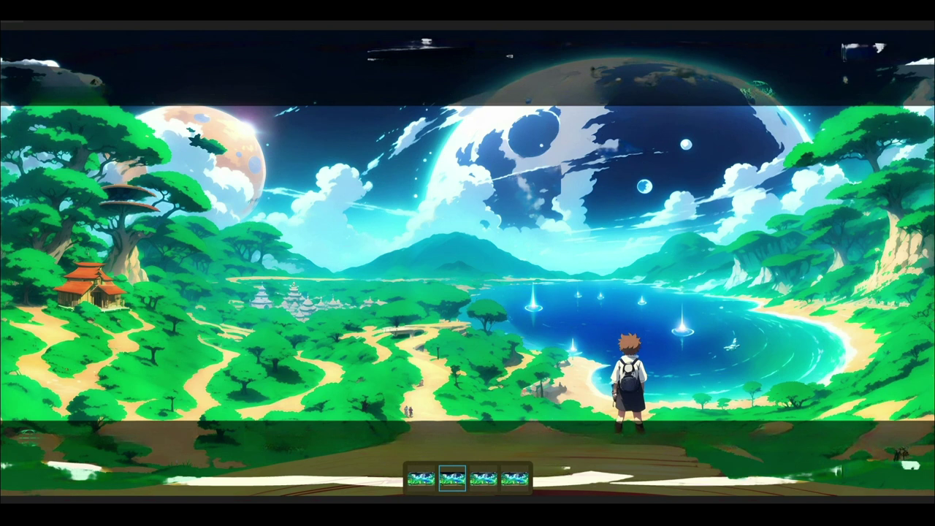
{"action": "key", "text": "Escape"}
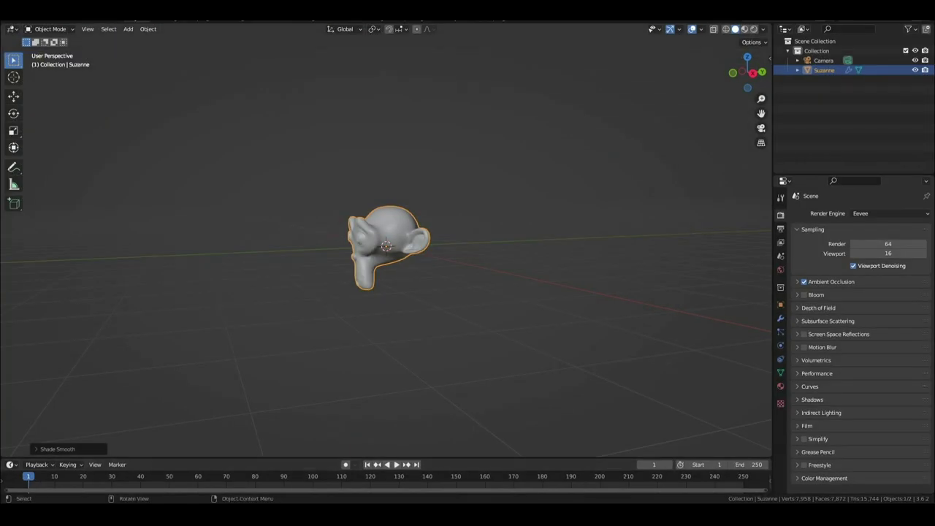
In Blender, switch the viewport to Rendered shading and deselect Suzanne to inspect the anime skybox surrounding the scene.
{"action": "key", "text": "z"}
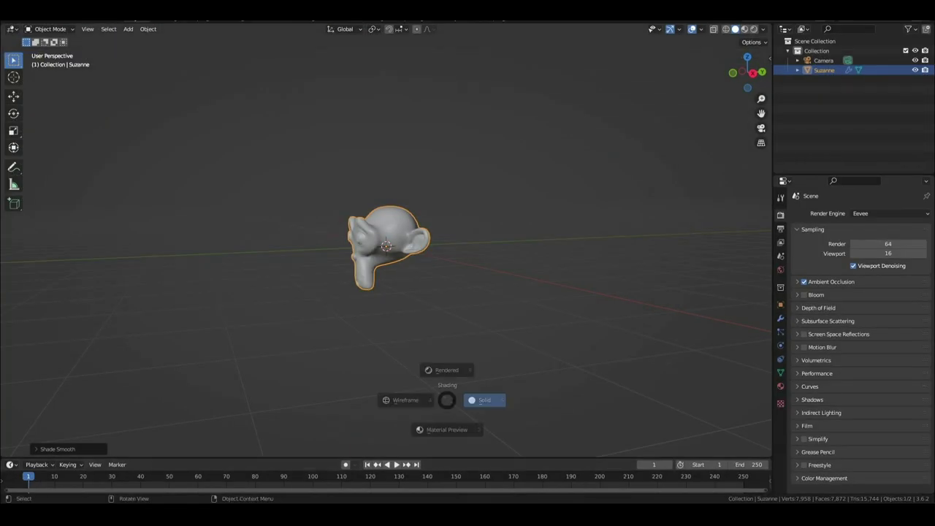
{"action": "left_click", "coordinate": [482, 398]}
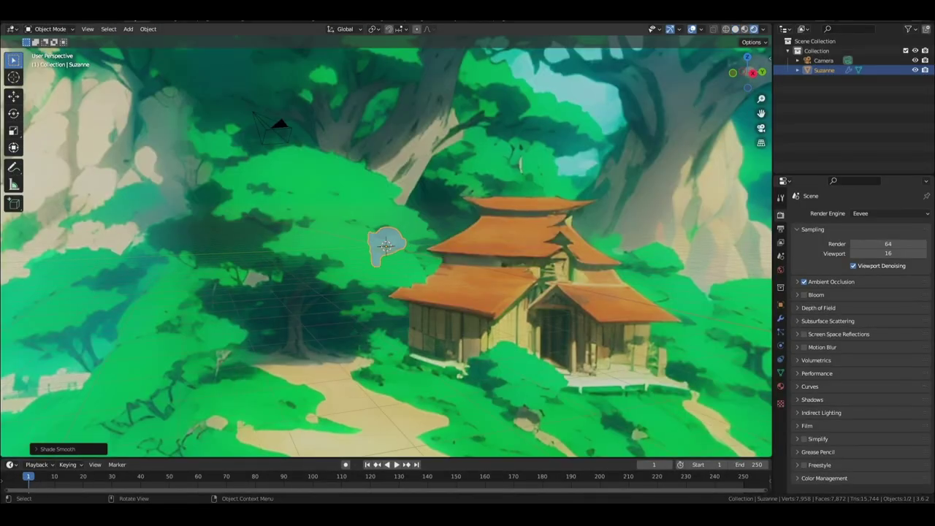
{"action": "key", "text": "alt+a"}
{"action": "left_click_drag", "start_coordinate": [471, 212], "coordinate": [831, 219]}
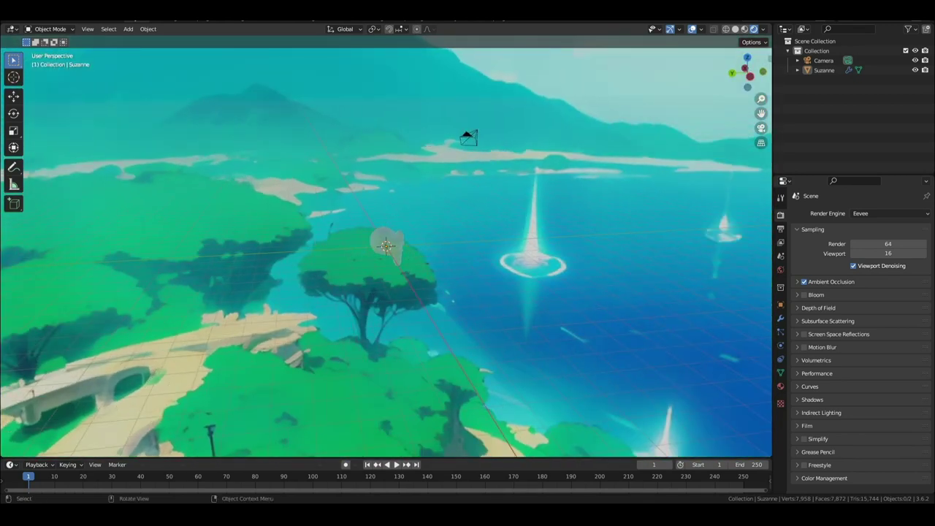